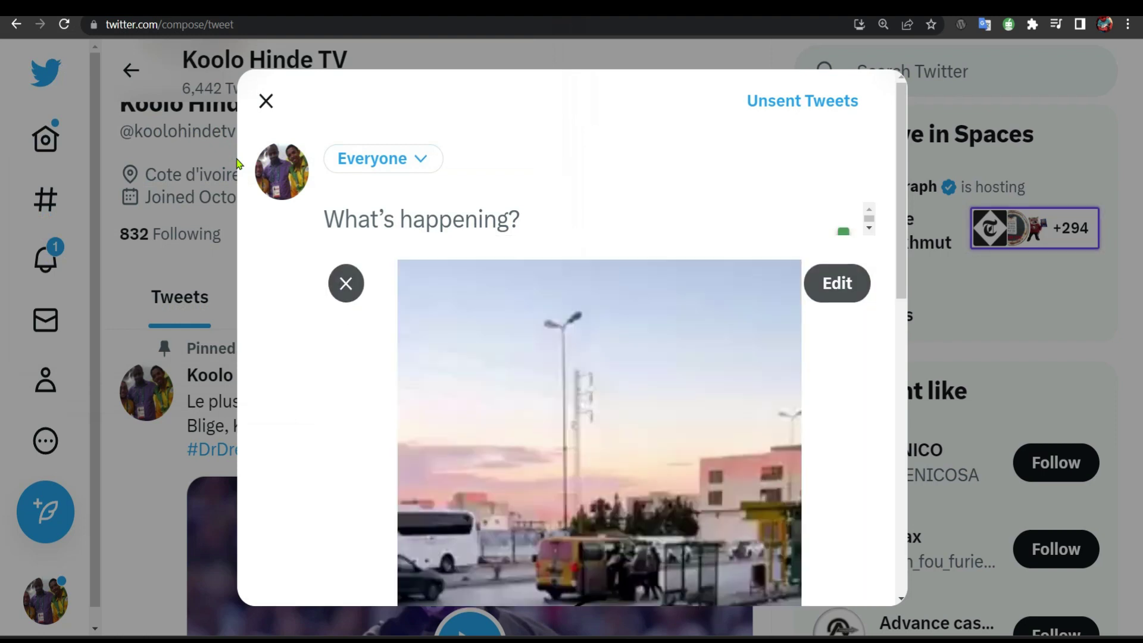
Step: Open a new browser tab and enter 'download hand' in the Google search box
scroll(665, 334, "down", 5)
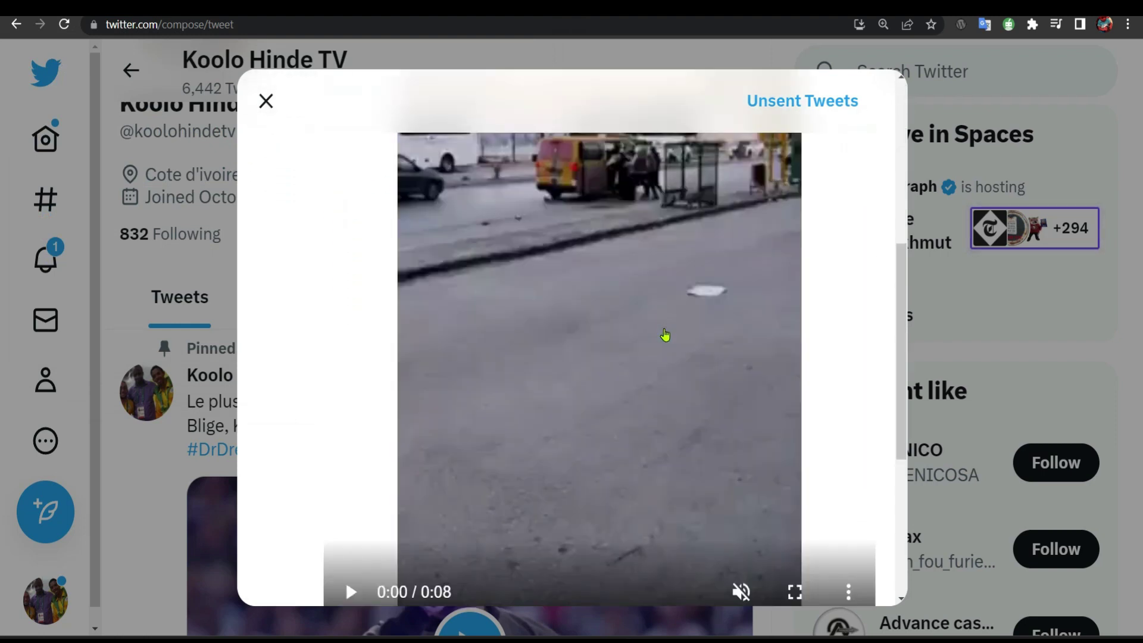
scroll(665, 335, "down", 5)
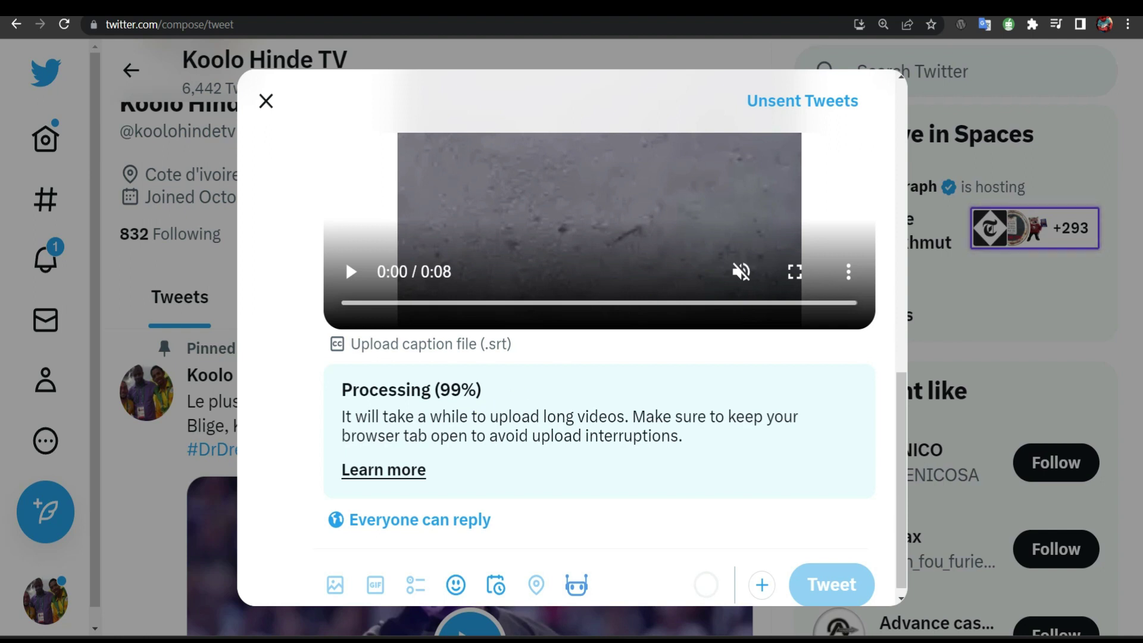
key("ctrl+t")
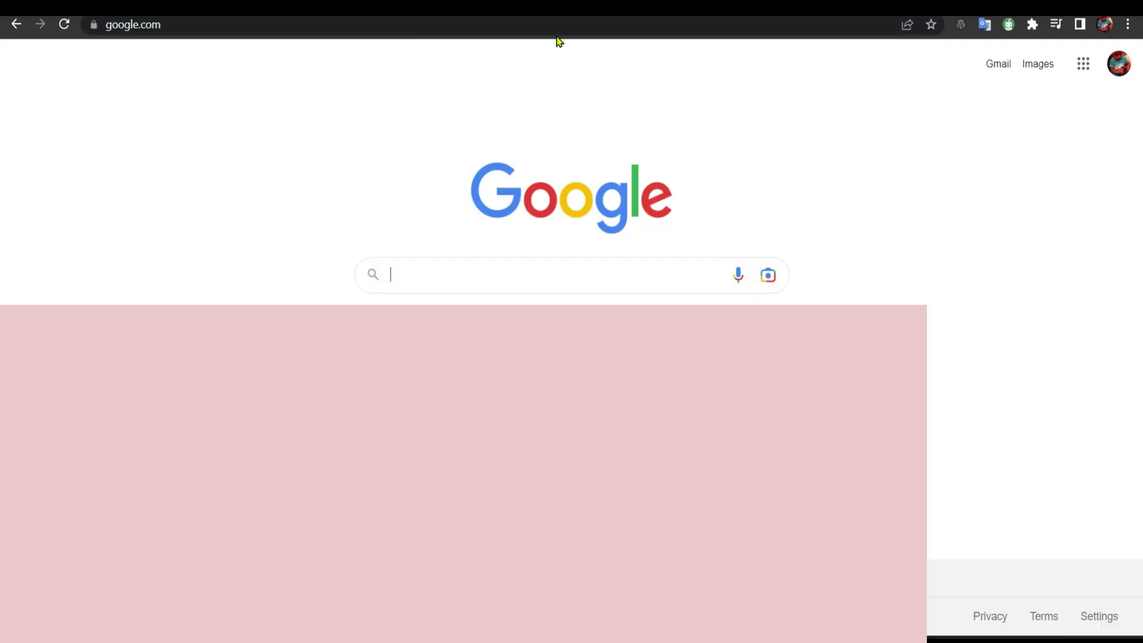
type("download")
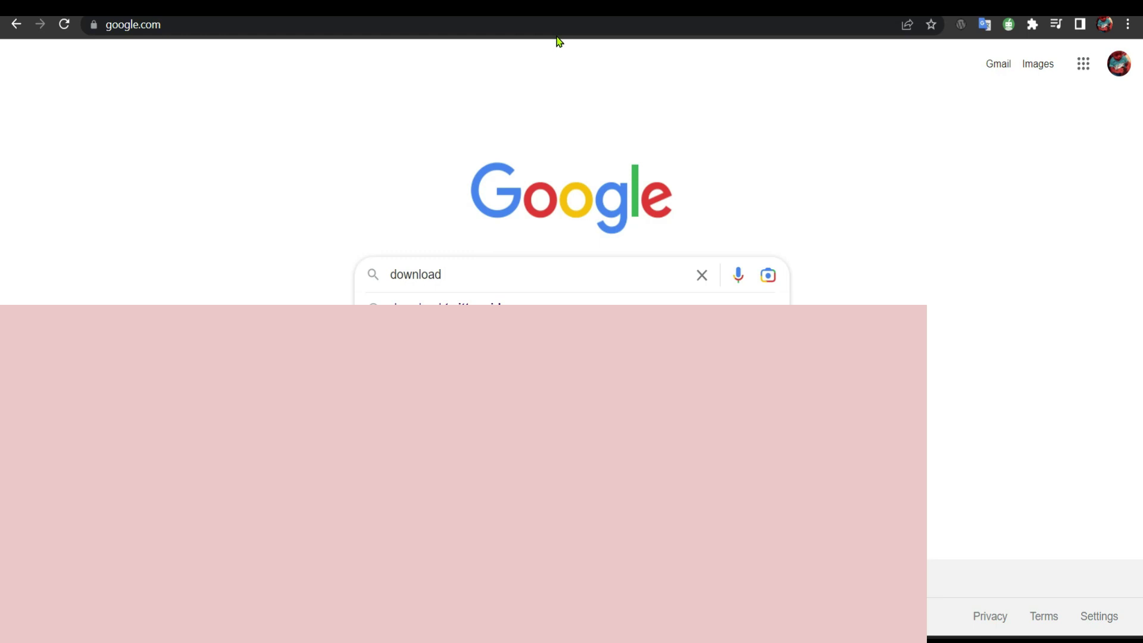
type(" hand")
Step: Download the 64-bit Windows HandBrake 1.6.1 installer from the official HandBrake downloads page
left_click(441, 334)
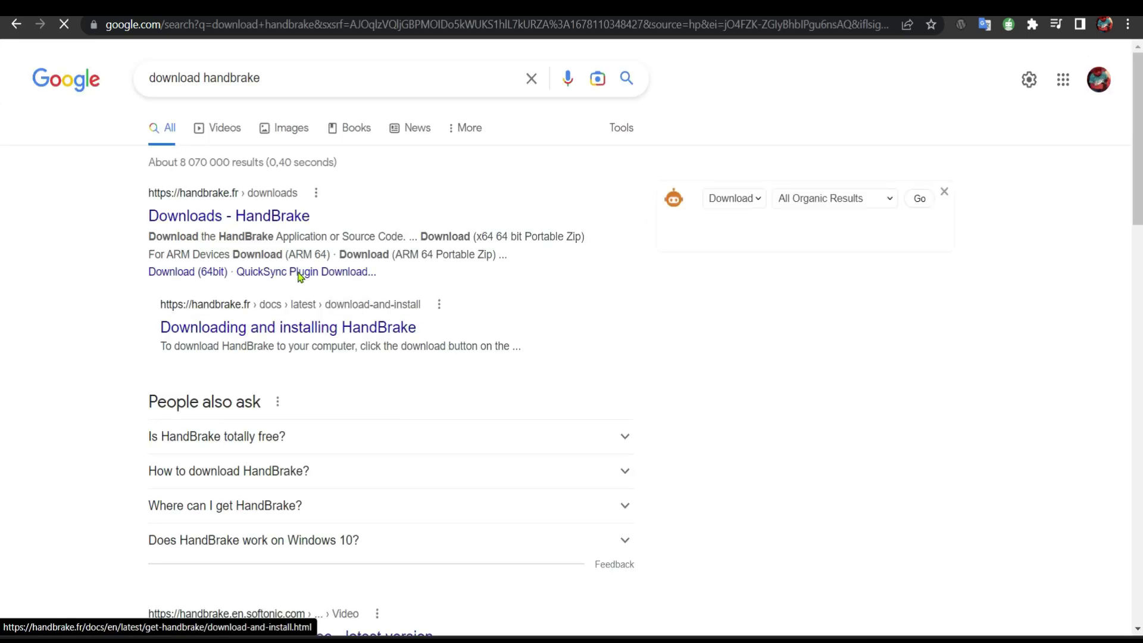
left_click(265, 220)
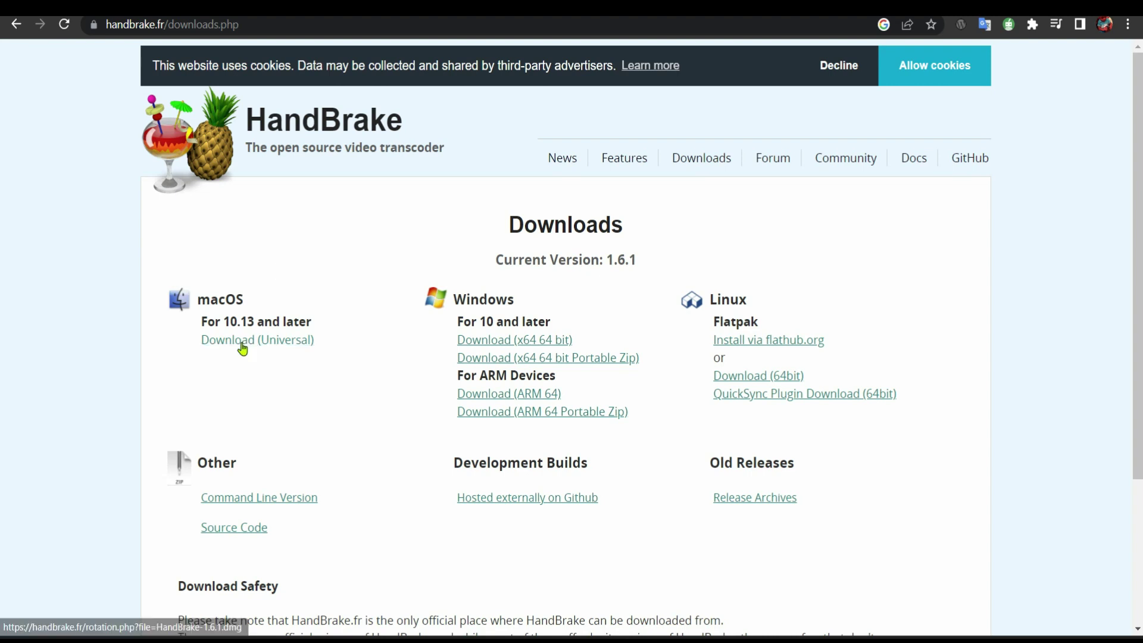
left_click(512, 341)
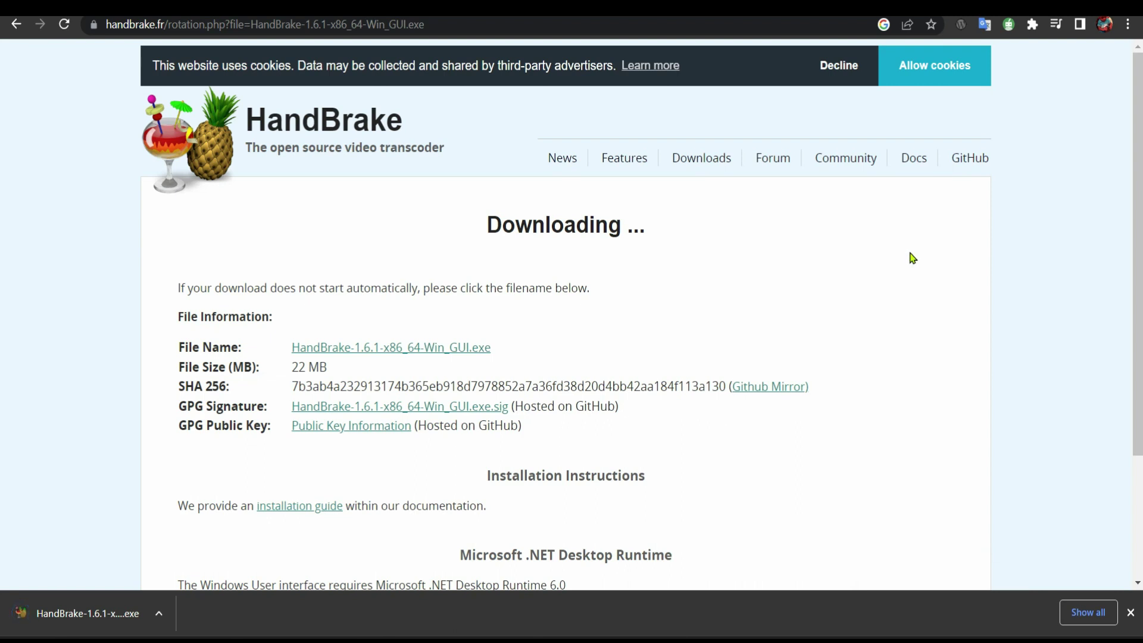
Step: Run HandBrake-1.6.1-x86_64-Win_GUI.exe and install it to C:\Program Files\HandBrake with default options
right_click(93, 621)
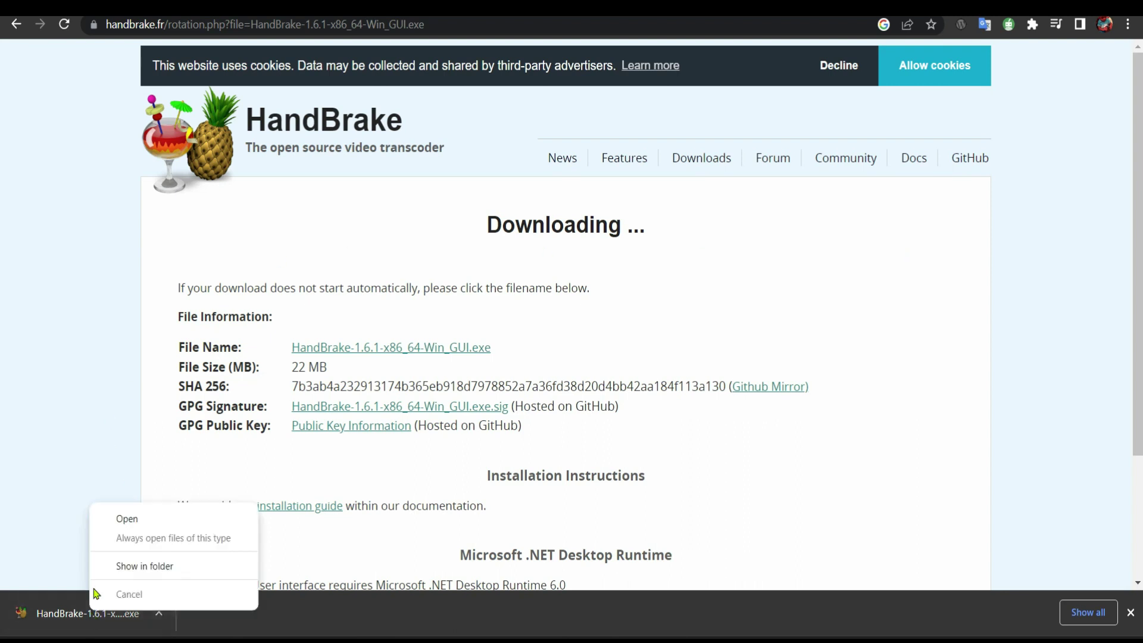
left_click(141, 520)
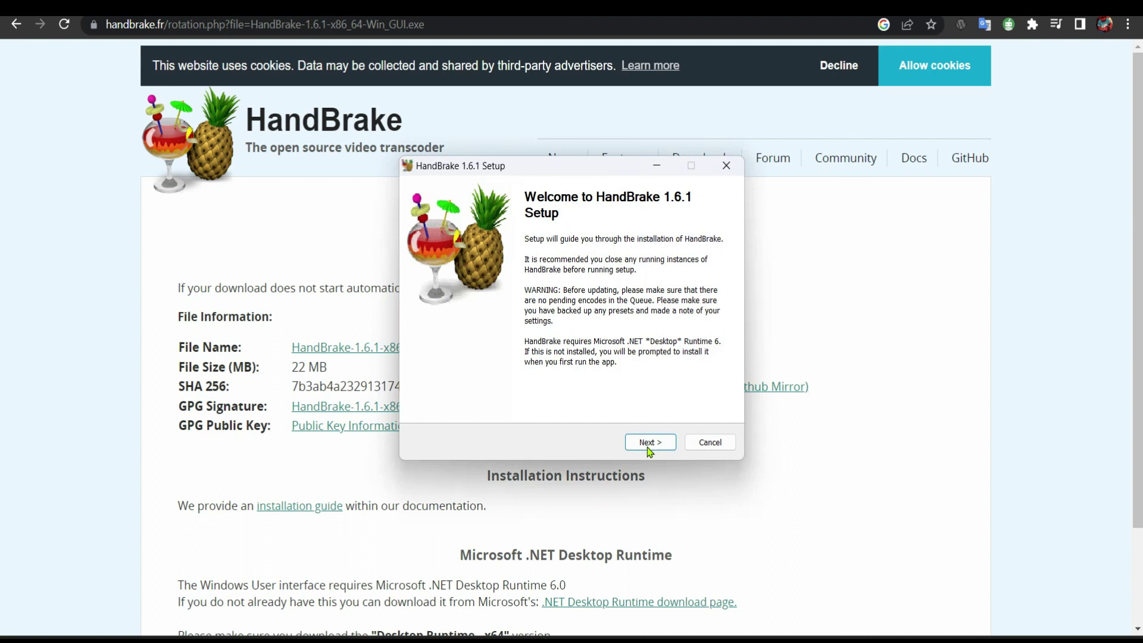
left_click(648, 448)
left_click(648, 448)
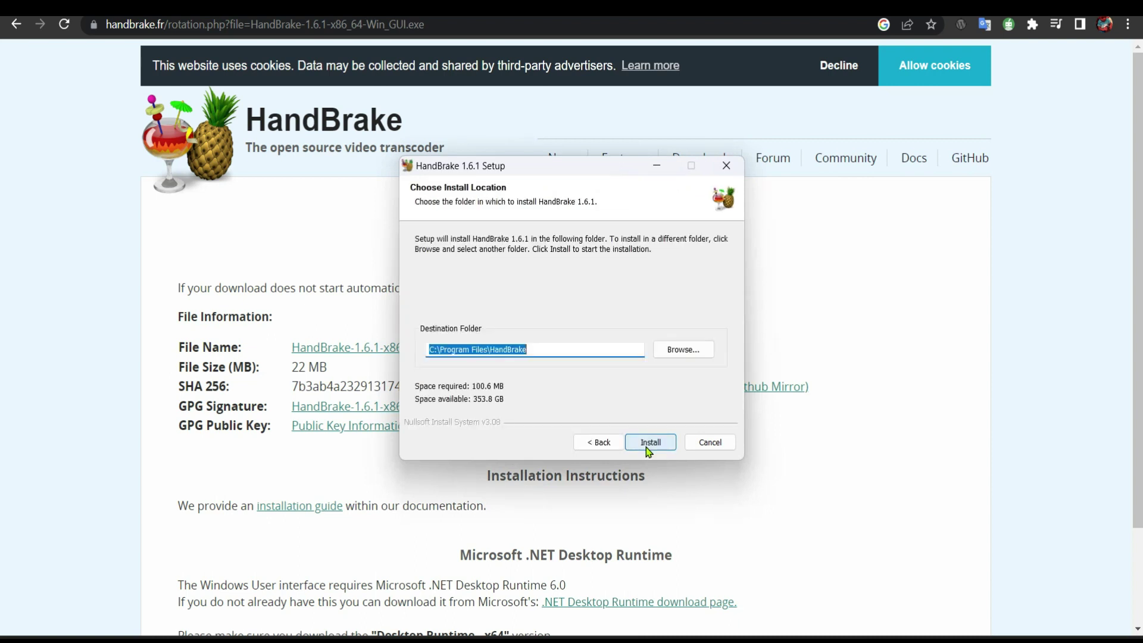
left_click(651, 444)
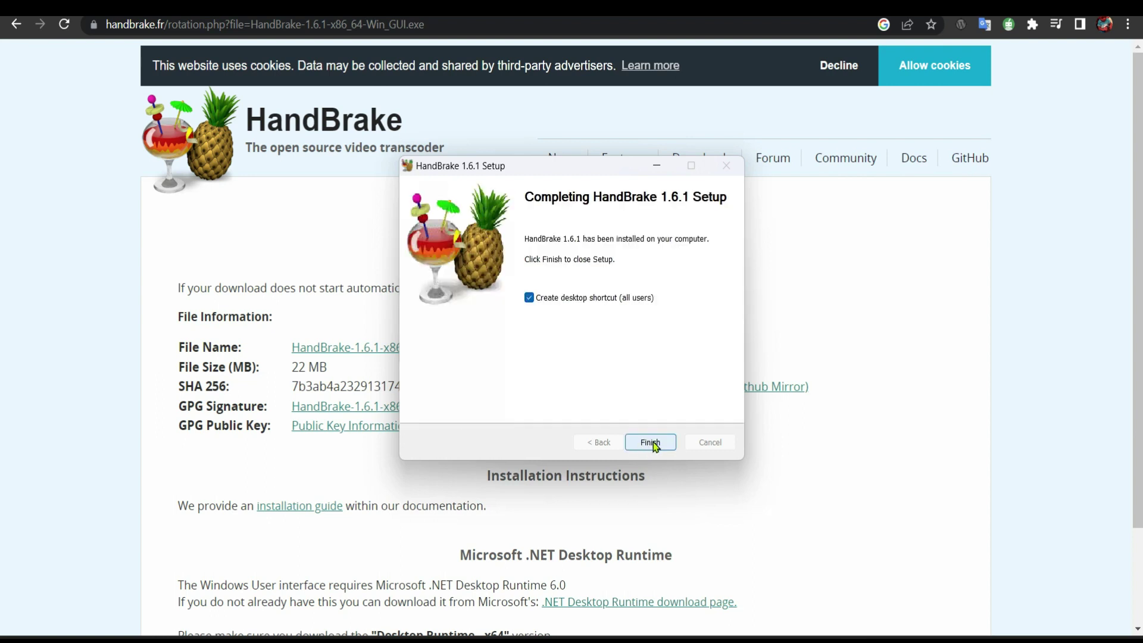
left_click(651, 444)
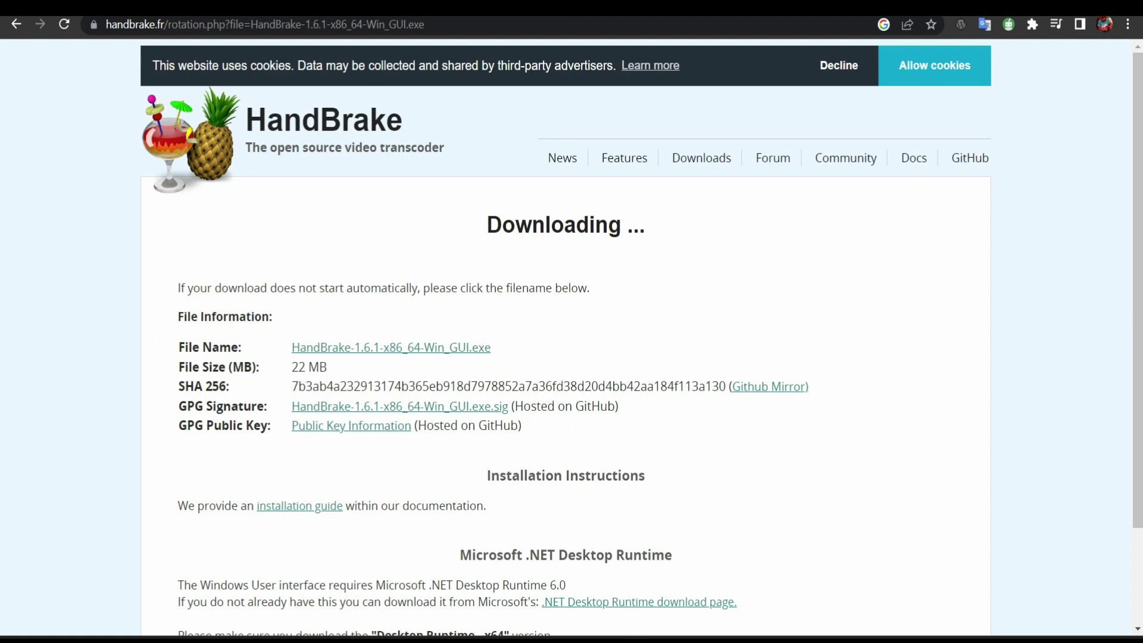
Step: Start HandBrake from a Windows search for 'han' and accept downloading the .NET Desktop Runtime
key("super")
type("h")
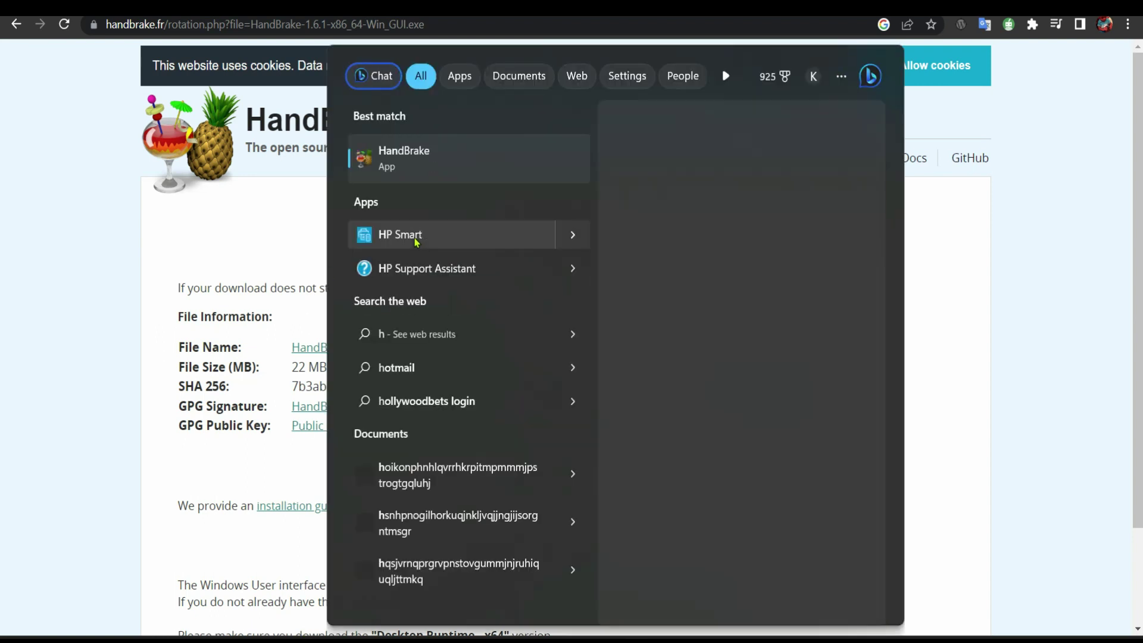
type("an")
left_click(390, 157)
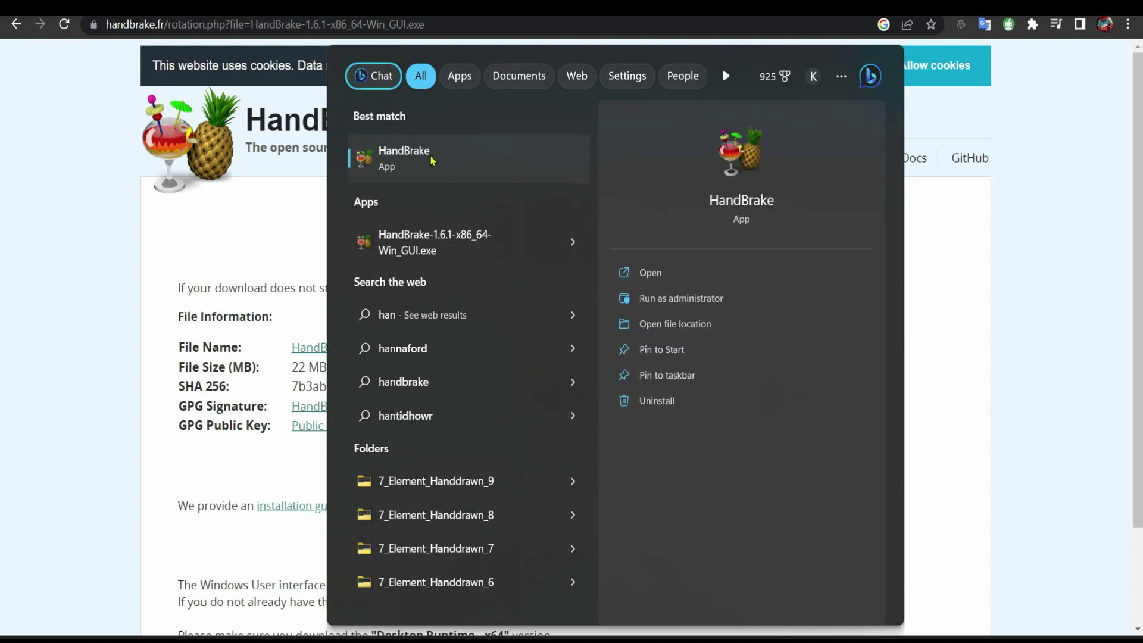
left_click(417, 151)
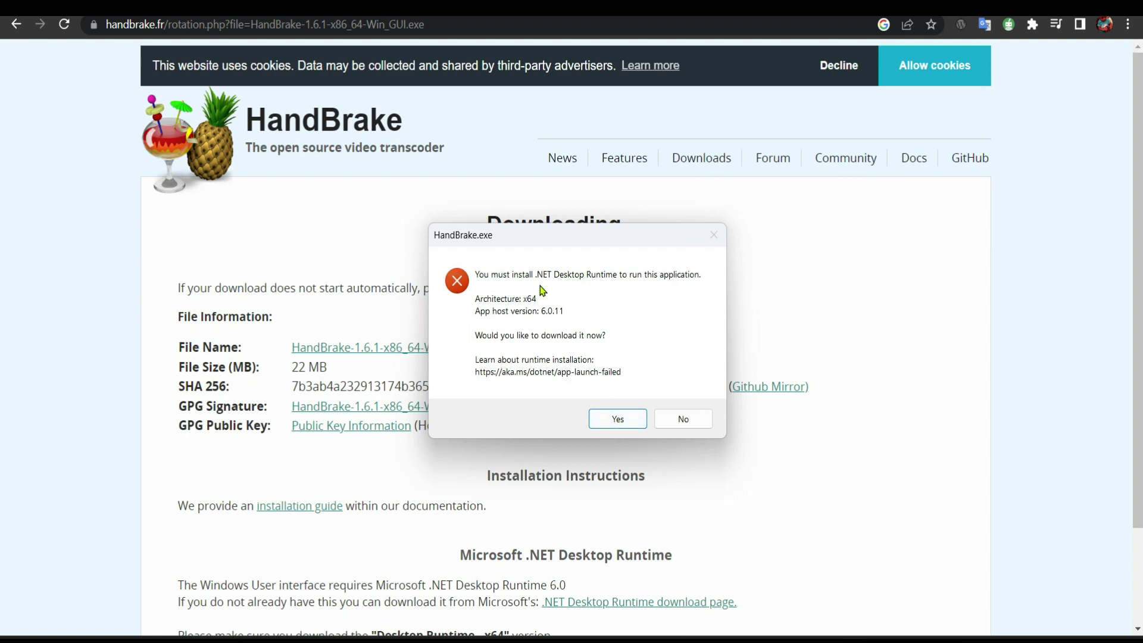
left_click(638, 422)
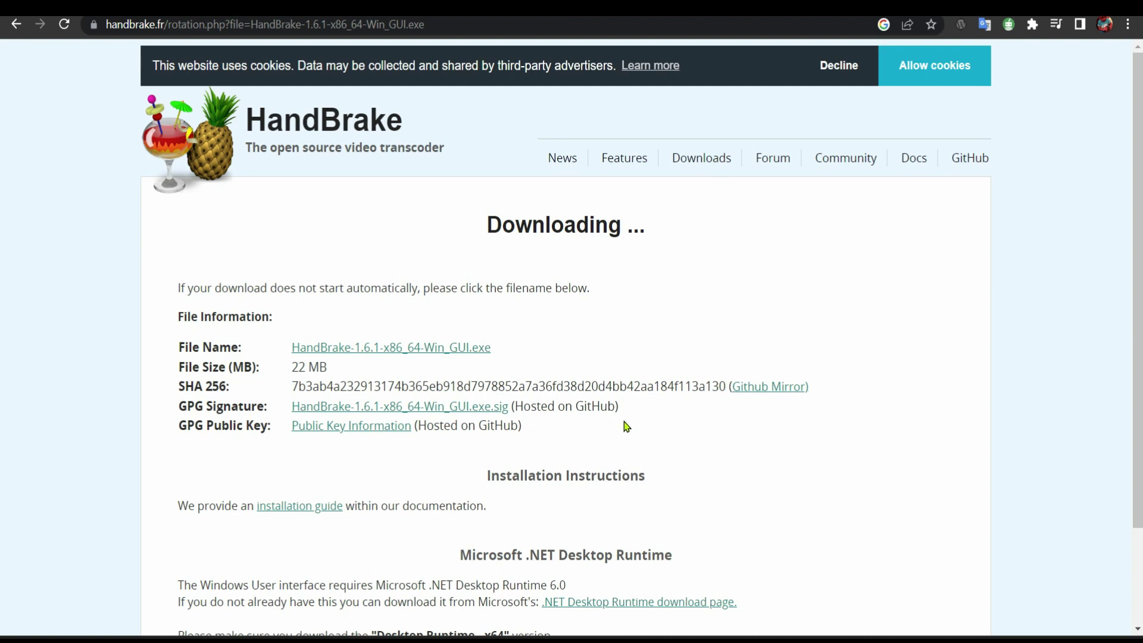
Step: Download the Windows Desktop Runtime 6.0.4 (x64) installer, run it and start the installation
scroll(628, 457, "down", 1)
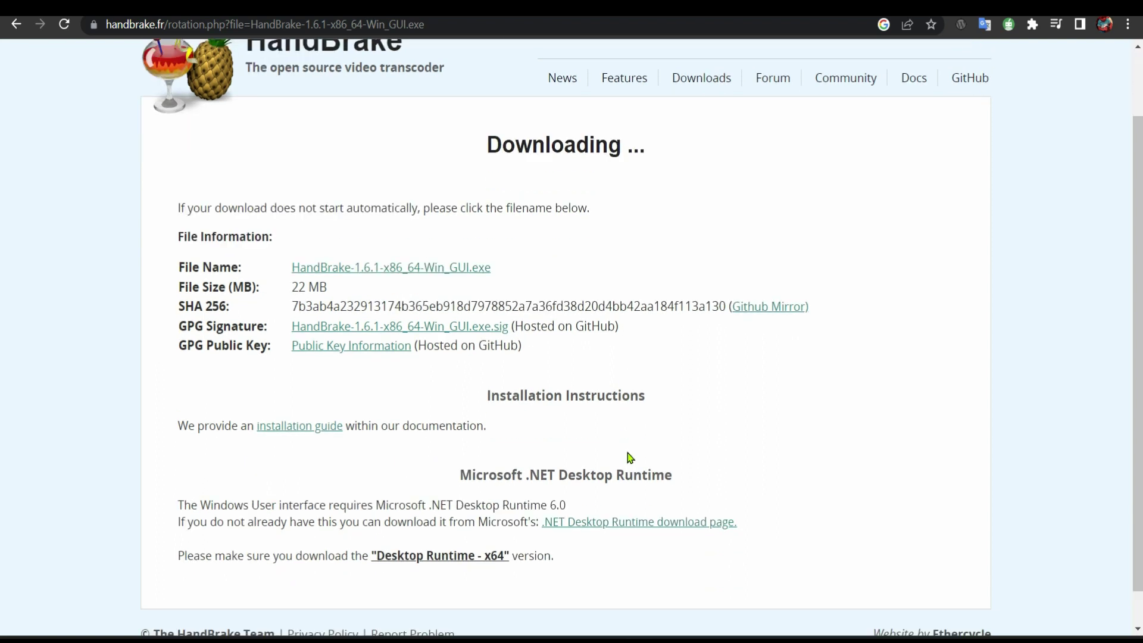
left_click(642, 527)
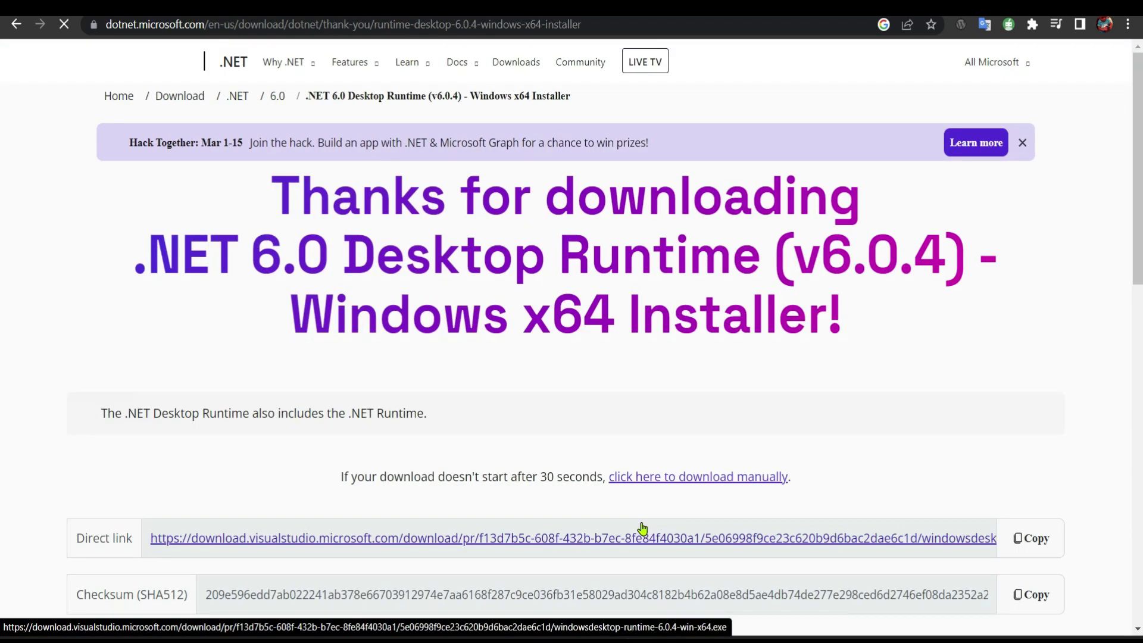
scroll(505, 356, "down", 1)
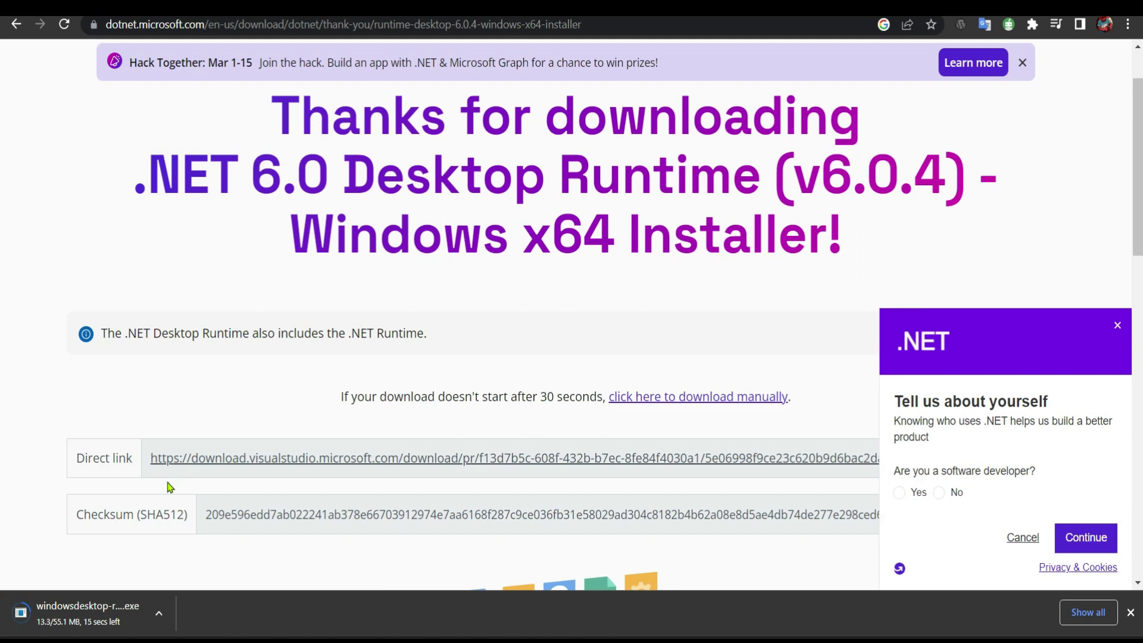
left_click(1095, 544)
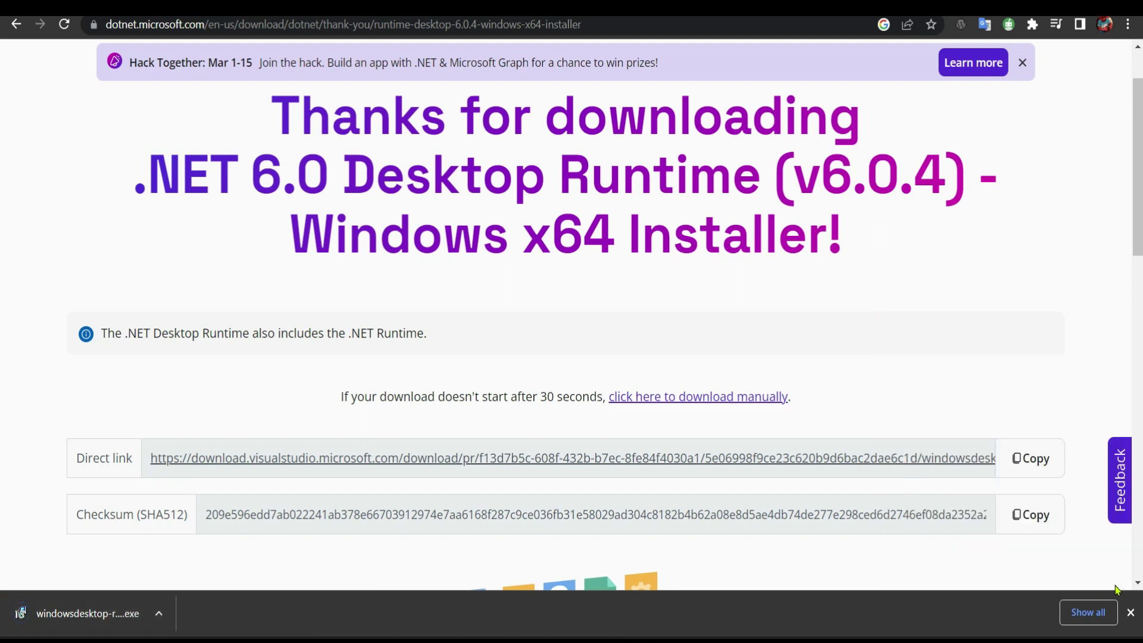
right_click(78, 621)
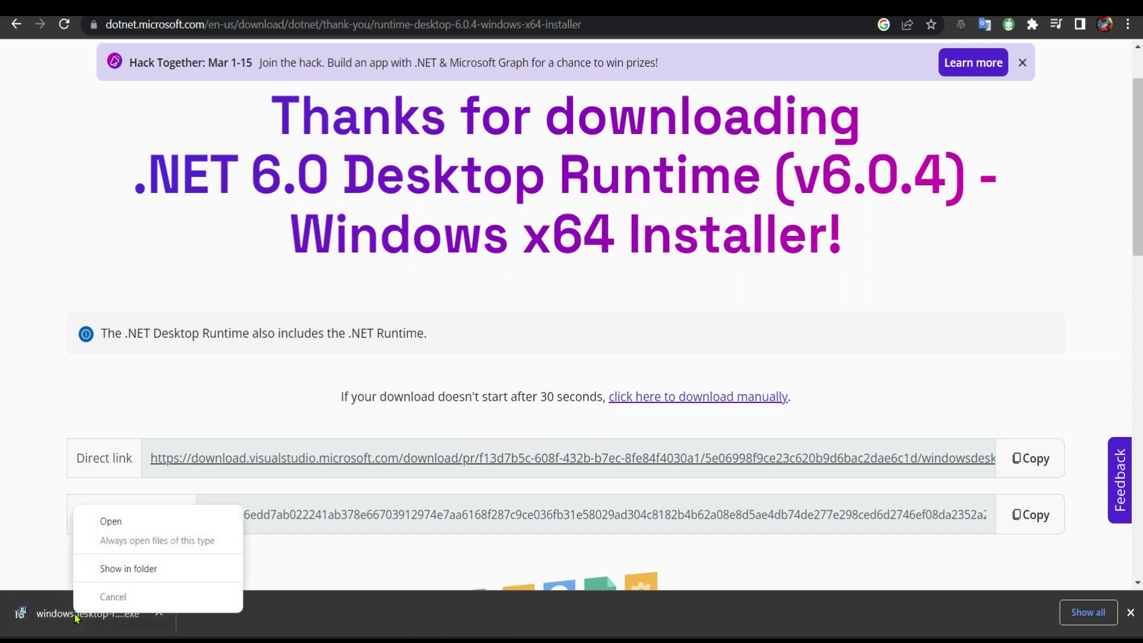
left_click(137, 522)
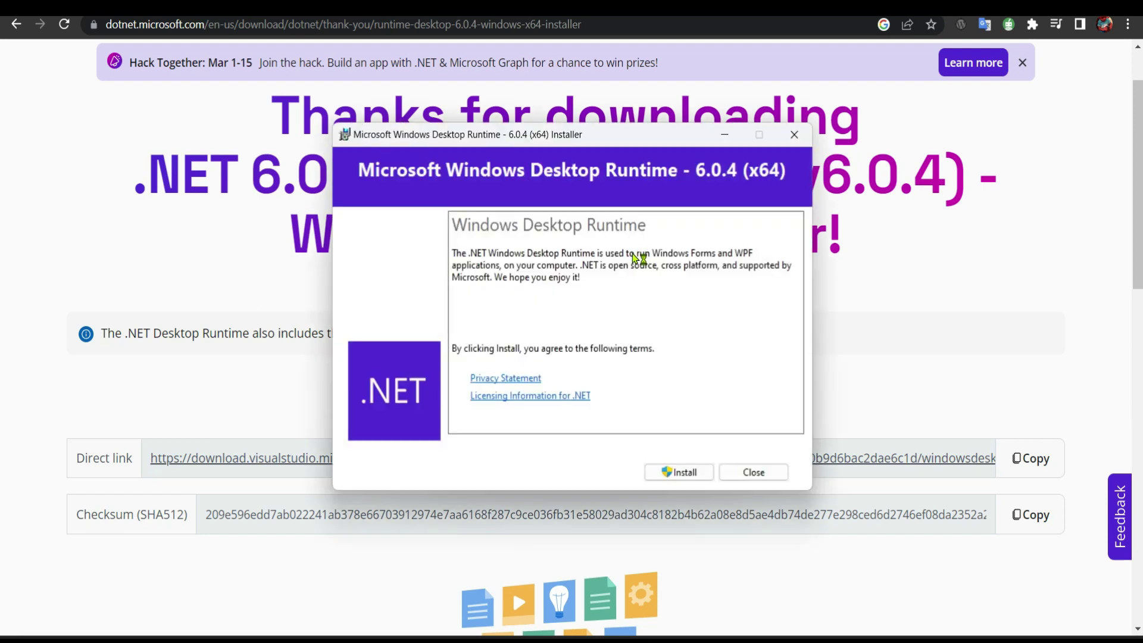
left_click(670, 471)
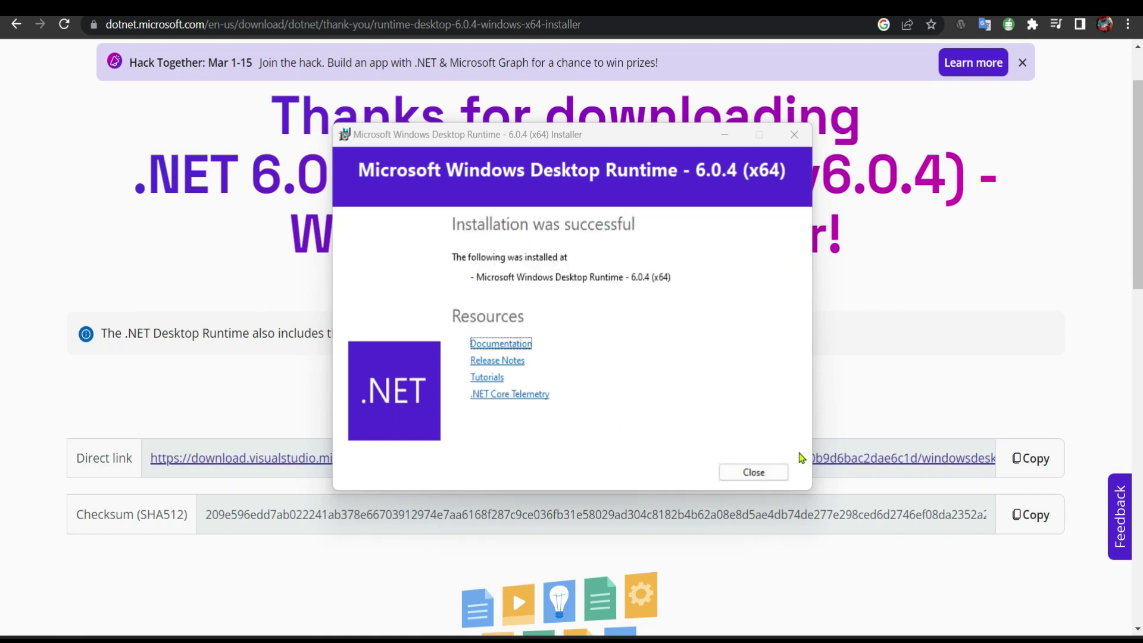
Step: Close the finished runtime installer and launch HandBrake from a Windows search for 'h'
left_click(766, 480)
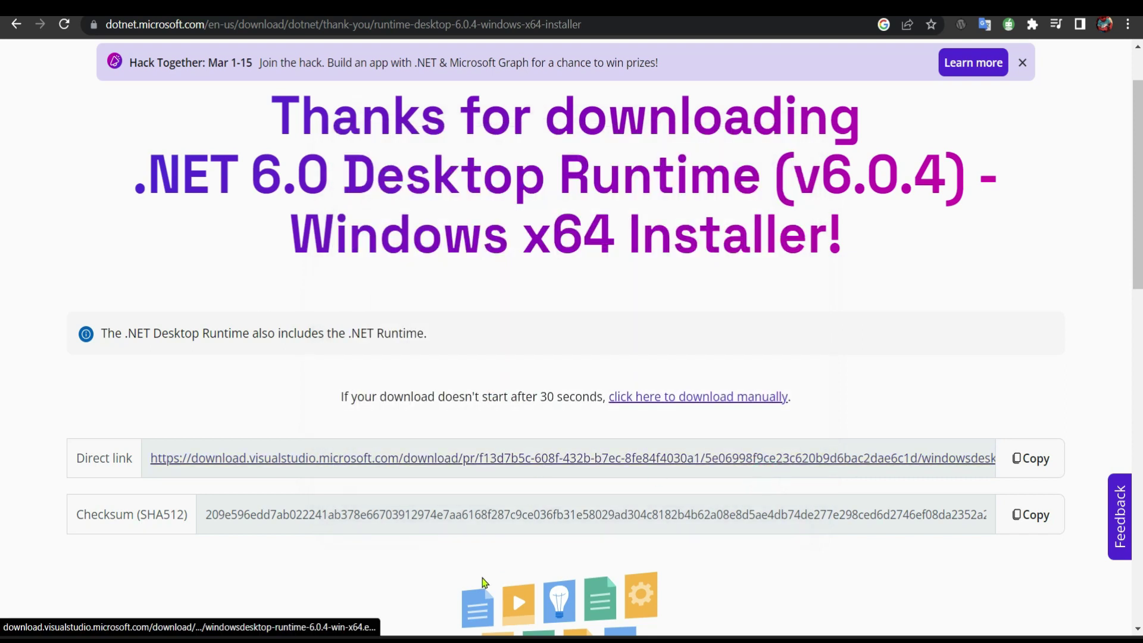
key("super")
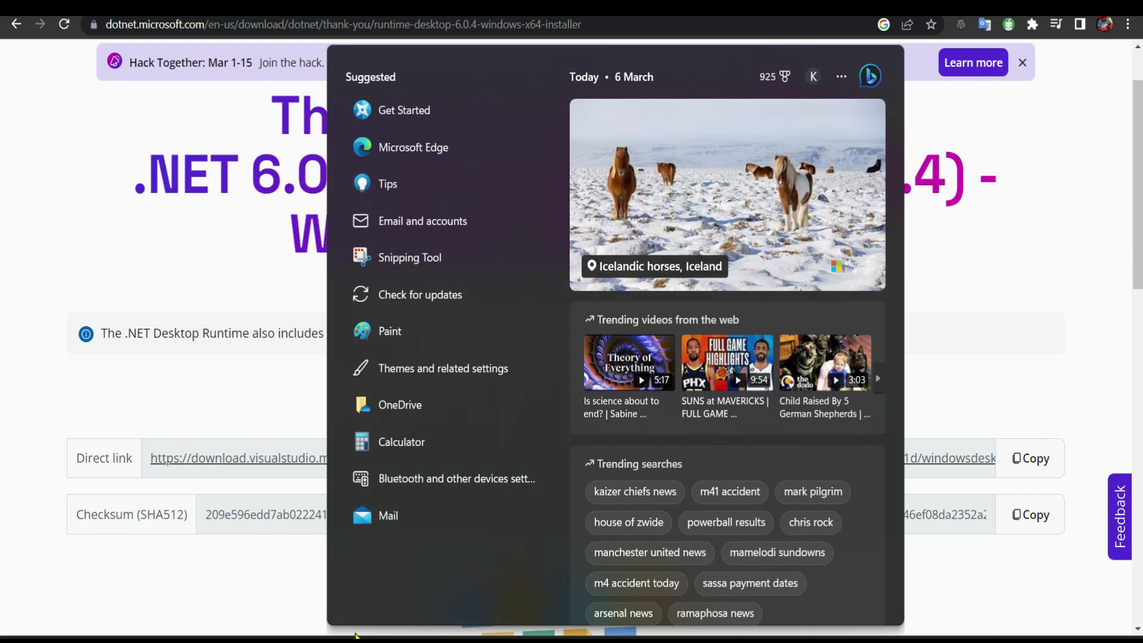
type("h")
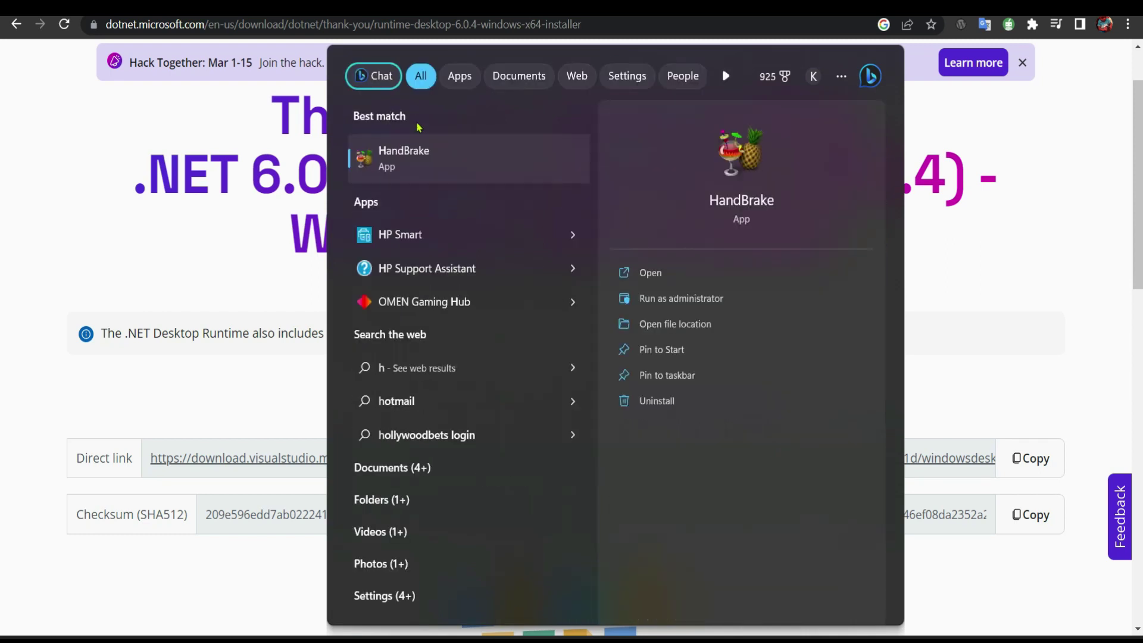
left_click(405, 161)
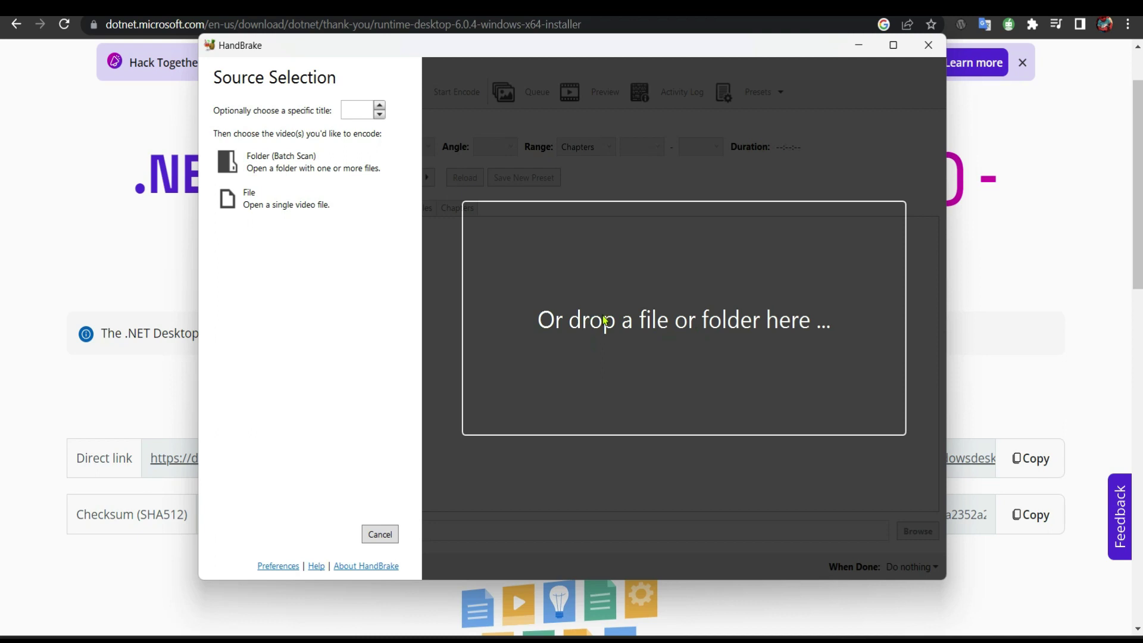
Step: Drag the 8-second video from the Downloads folder onto HandBrake to load it as the source
left_click(649, 331)
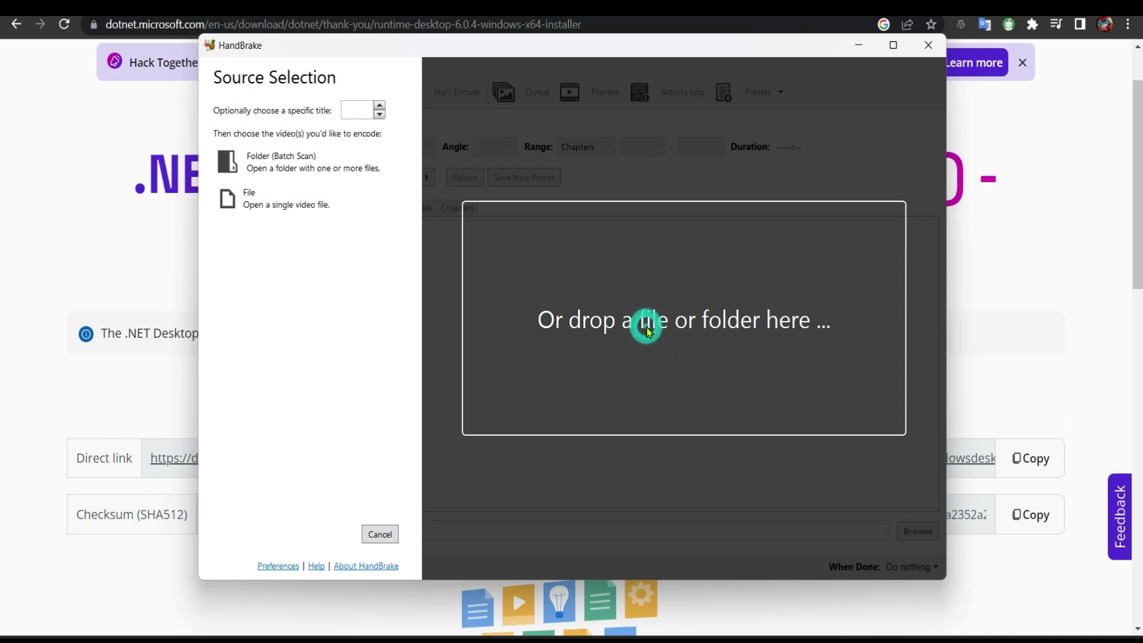
mouse_move(558, 640)
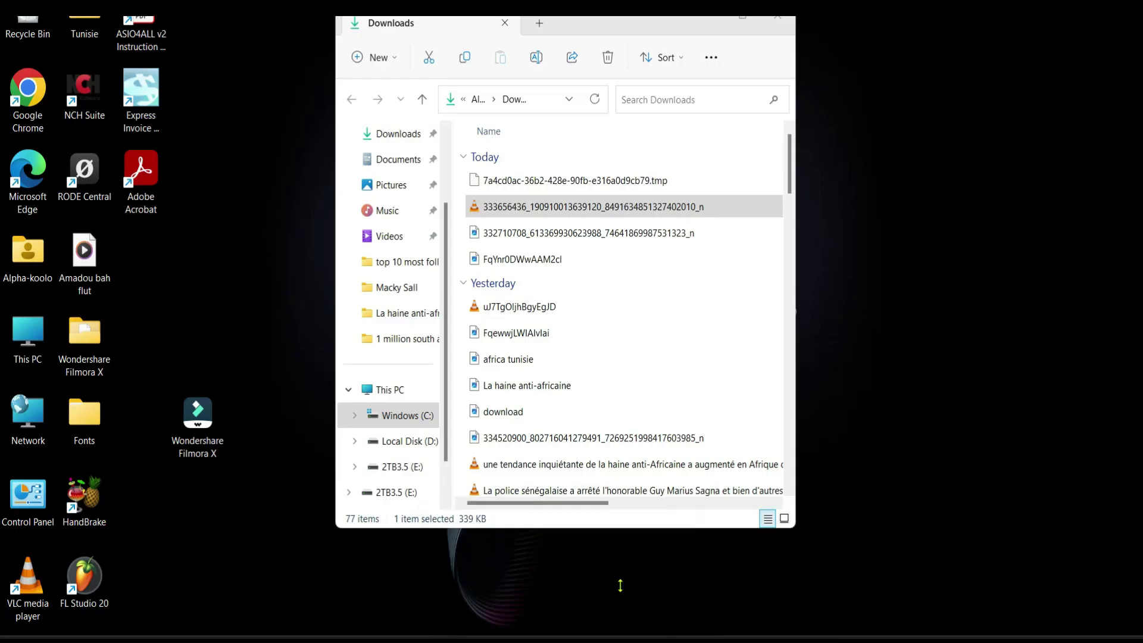
left_click(620, 584)
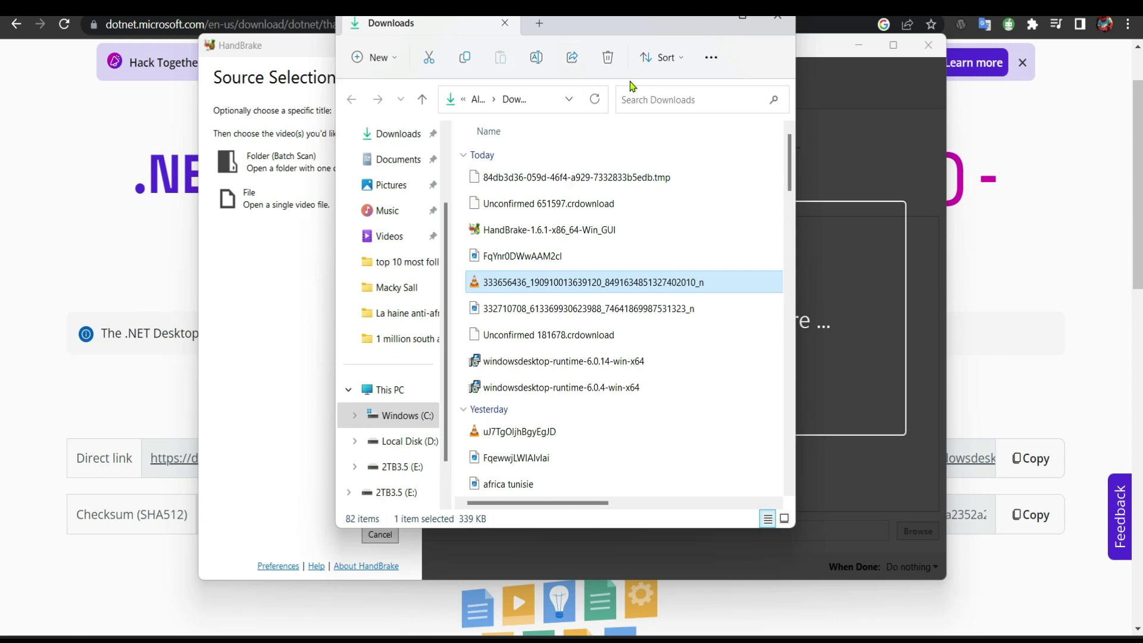
left_click_drag(595, 27, 328, 31)
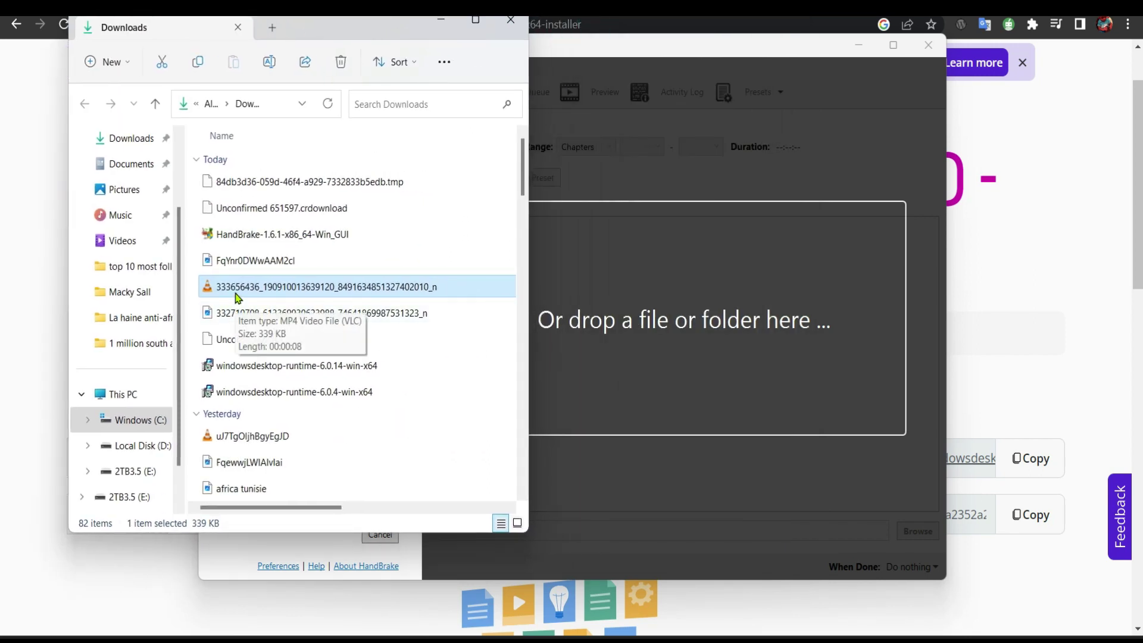
left_click_drag(237, 298, 613, 330)
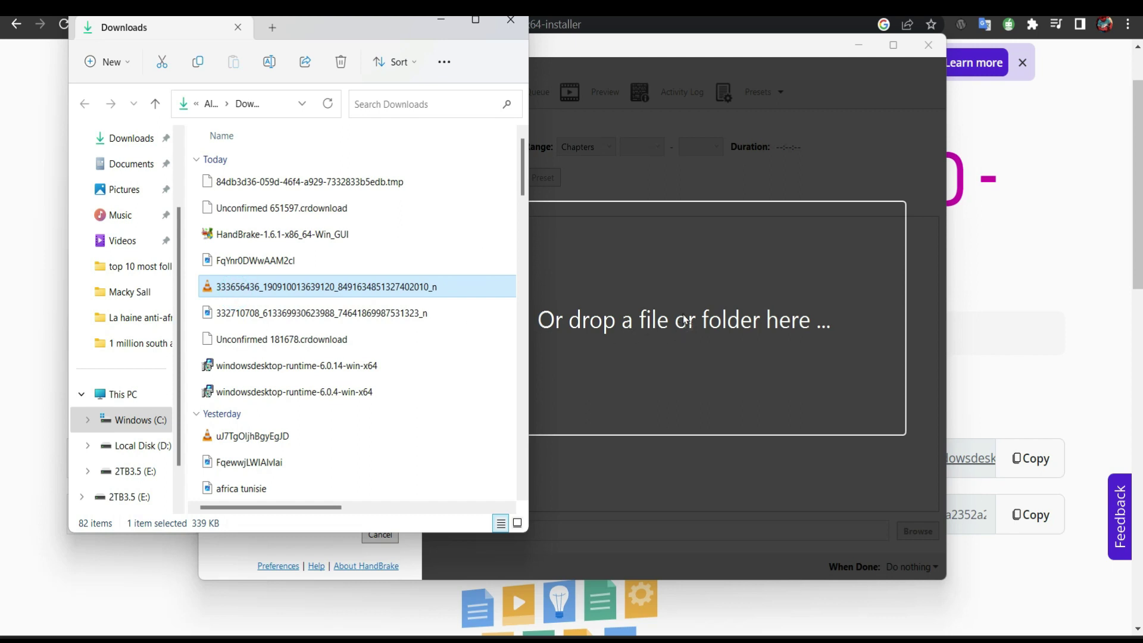
left_click_drag(686, 313, 684, 312)
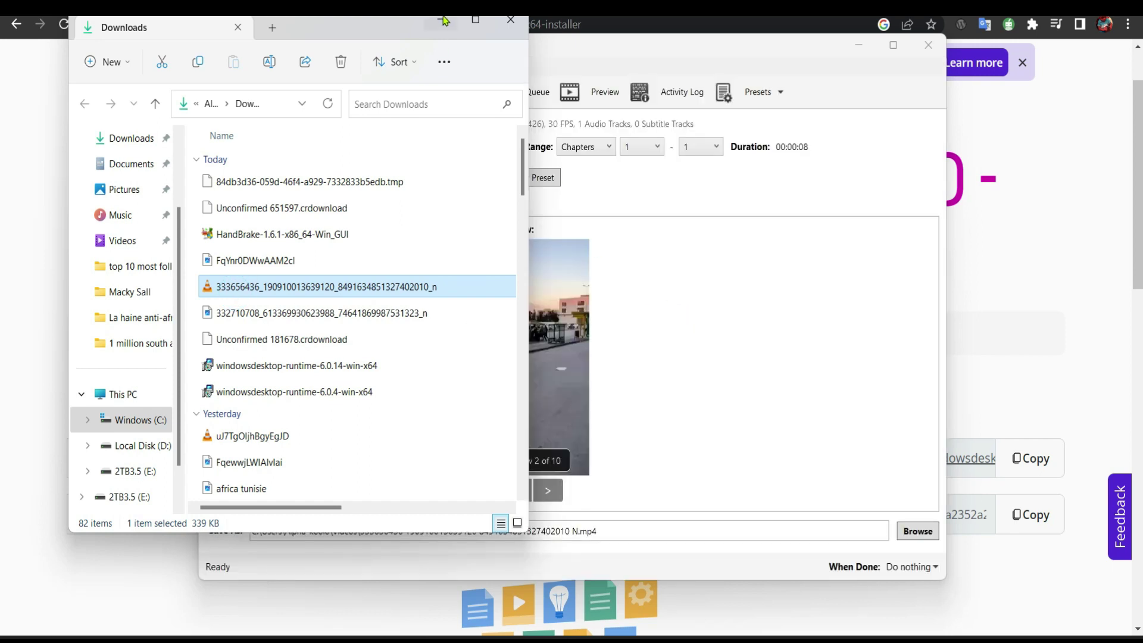
left_click(442, 20)
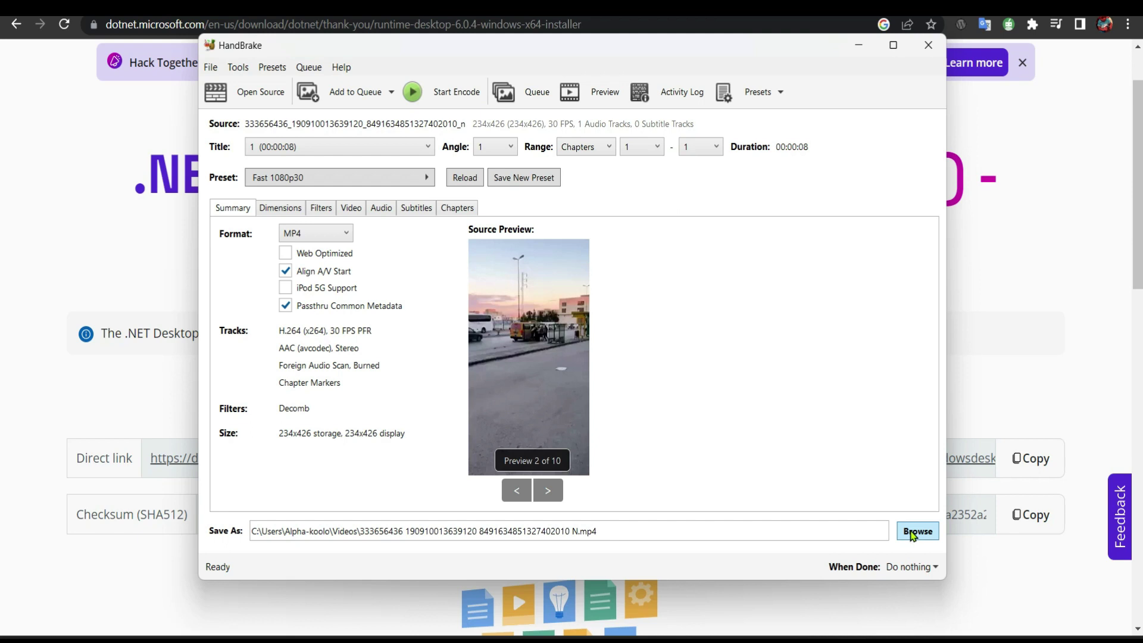
Step: Keep the default output location and encode the video to MP4, letting the encode finish
left_click(911, 534)
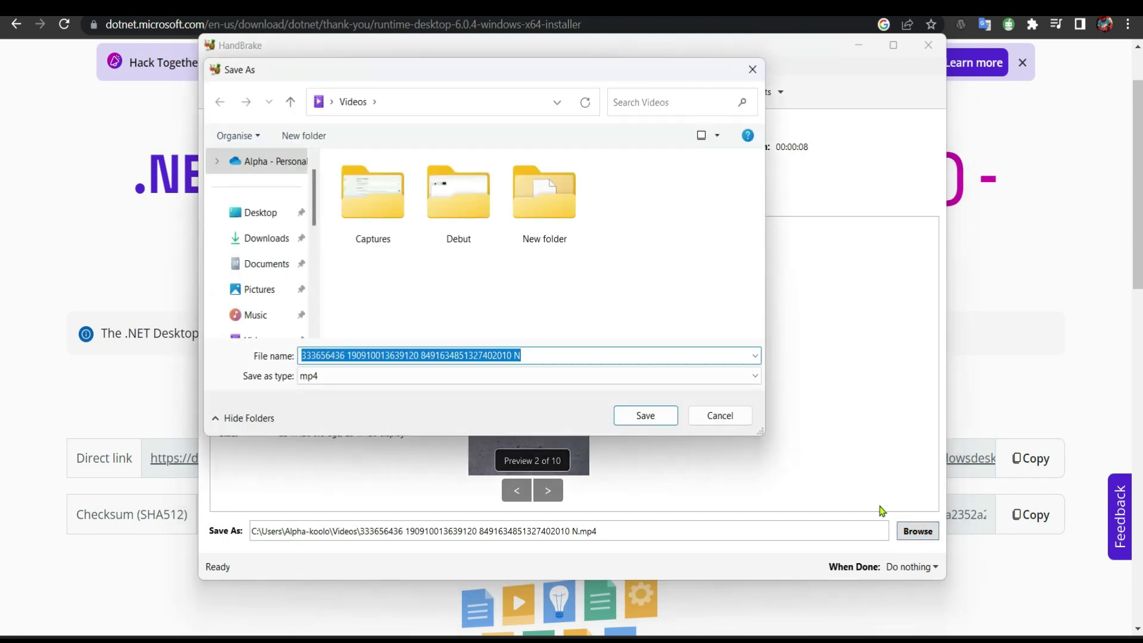
left_click(720, 416)
left_click(435, 97)
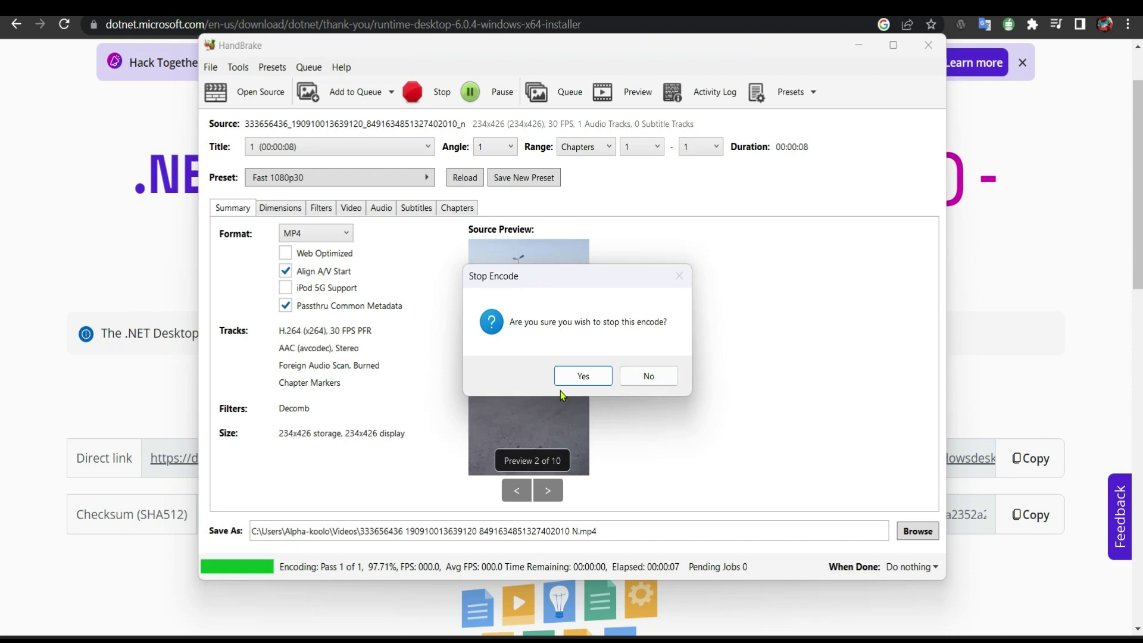
left_click(650, 377)
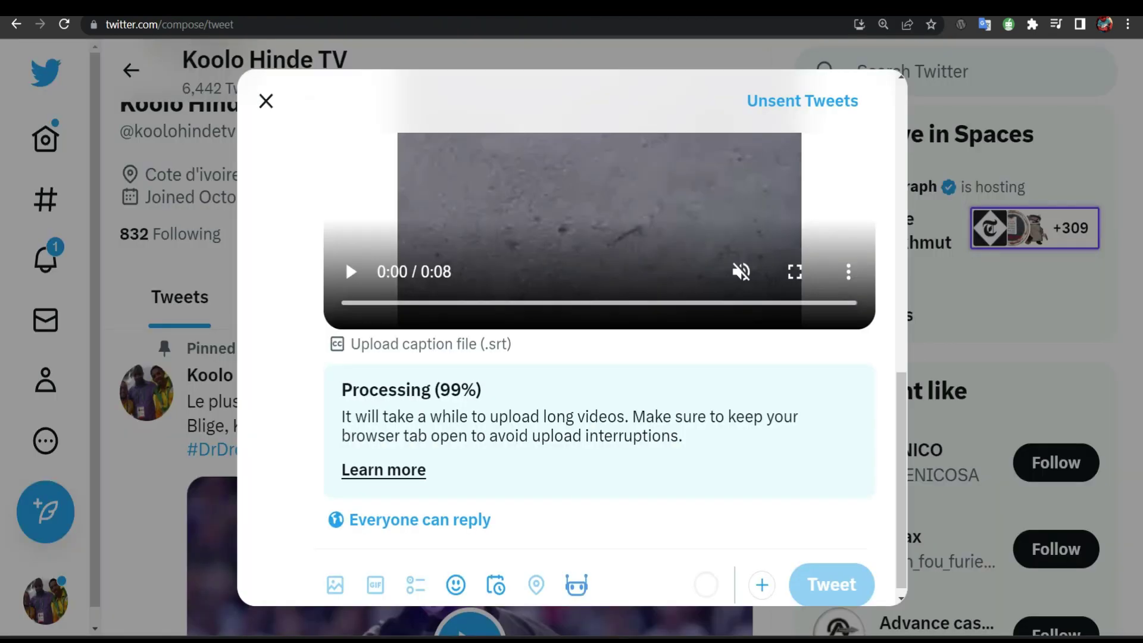
Step: Remove the stalled video from the tweet and attach the re-encoded MP4 from the Videos folder
scroll(570, 406, "up", 10)
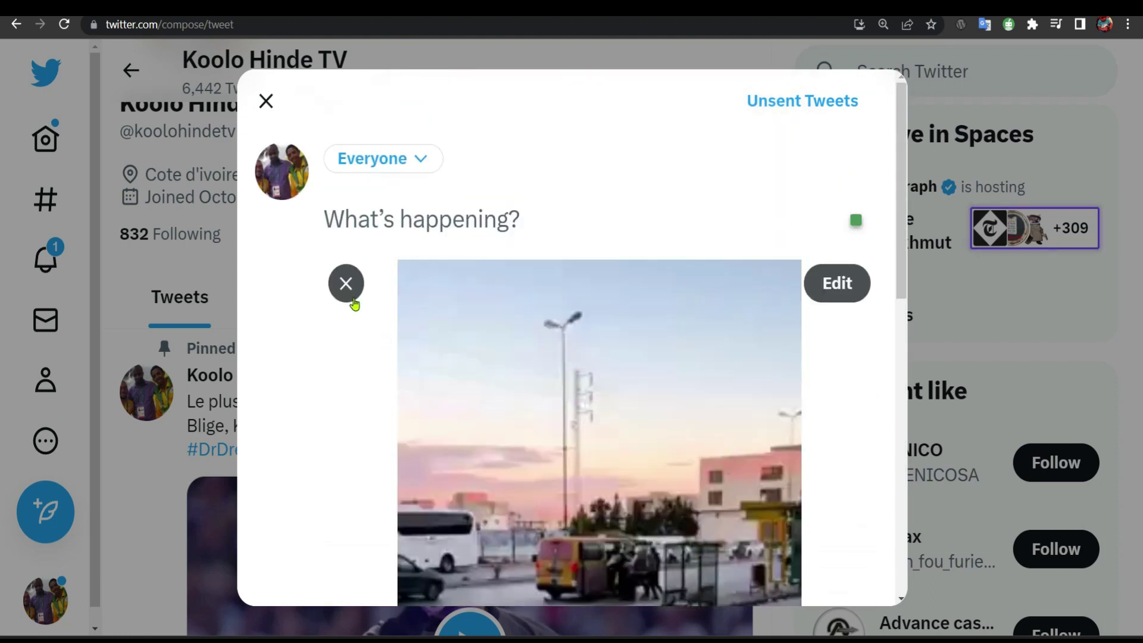
left_click(345, 283)
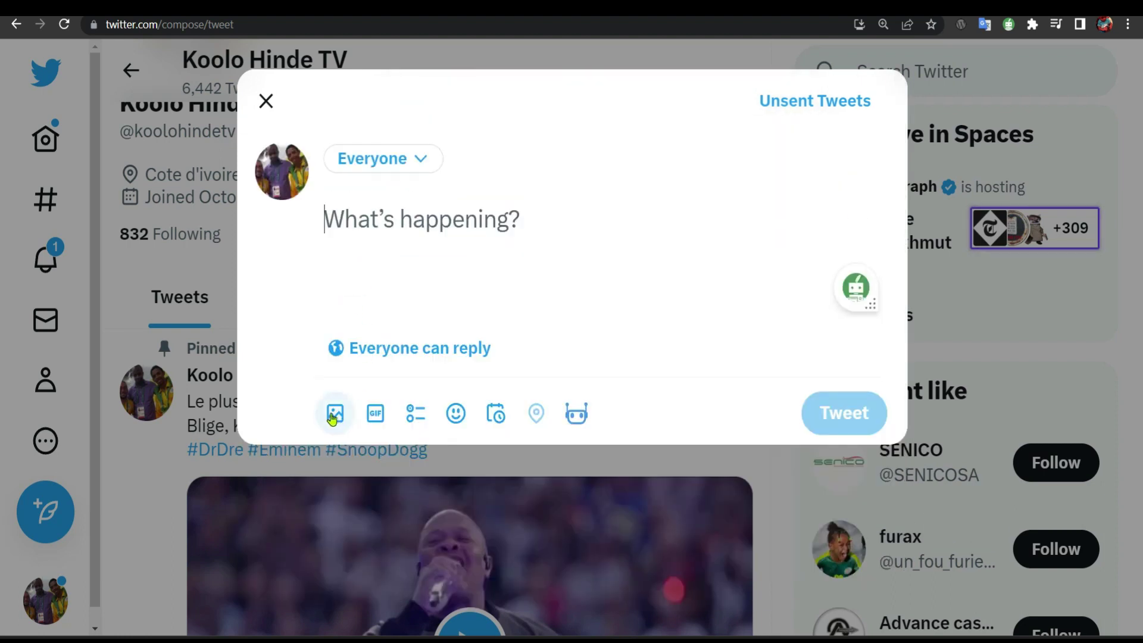
left_click(334, 416)
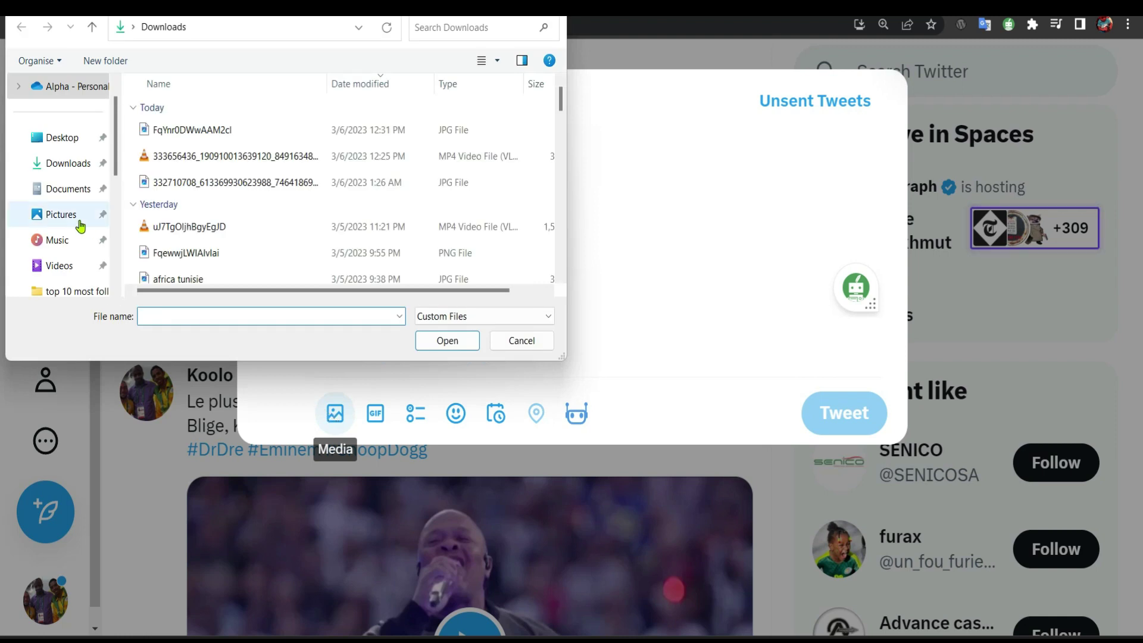
left_click(57, 265)
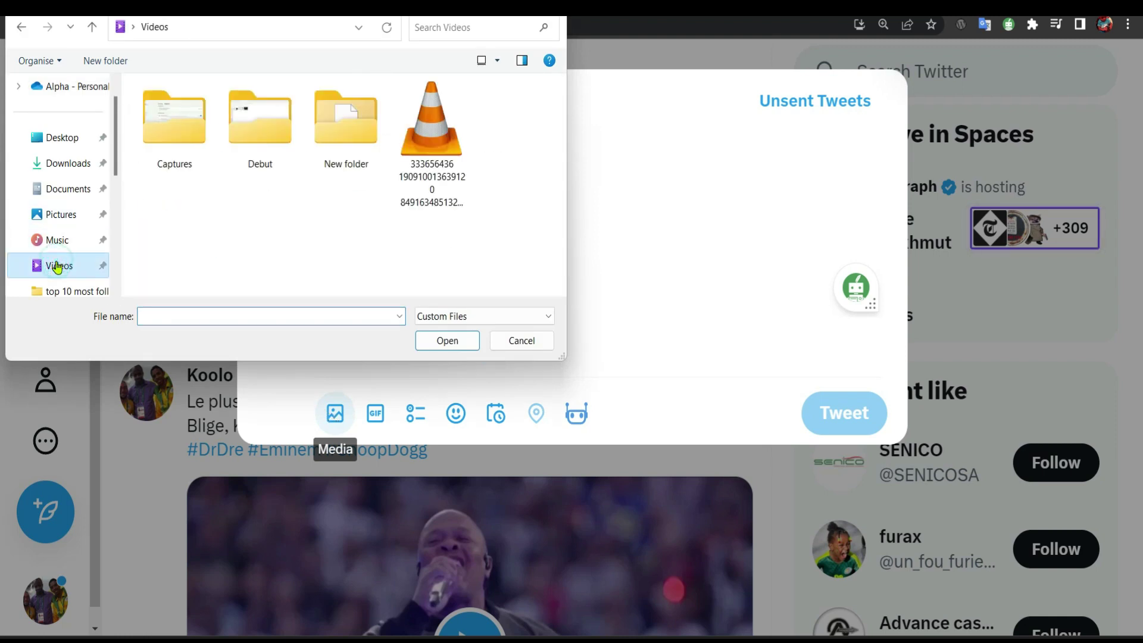
double_click(436, 124)
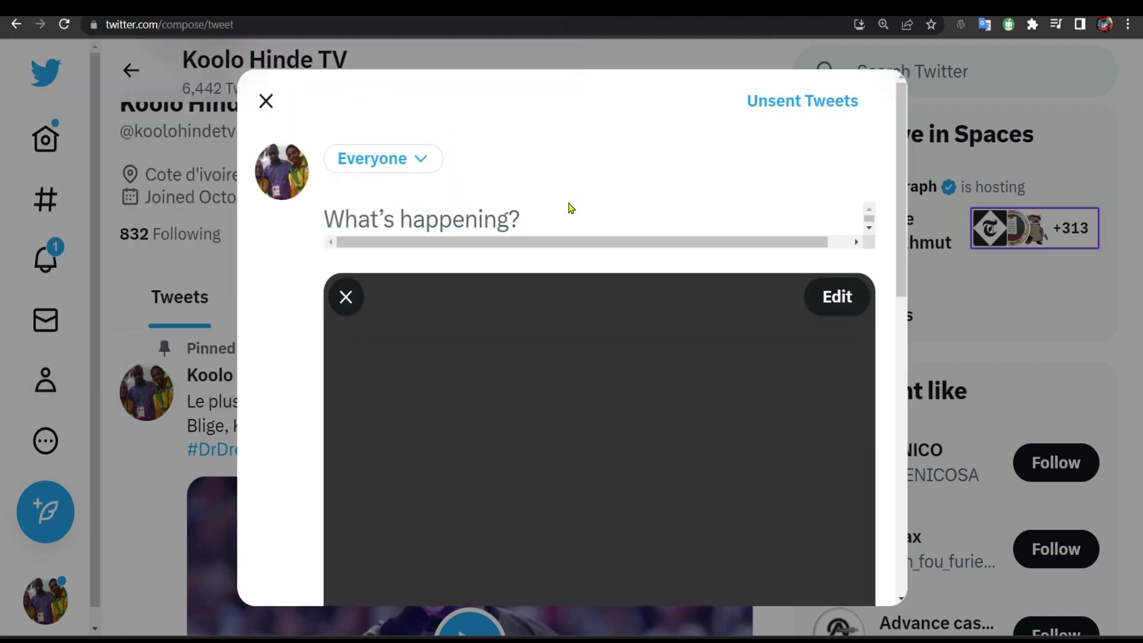
scroll(560, 232, "down", 3)
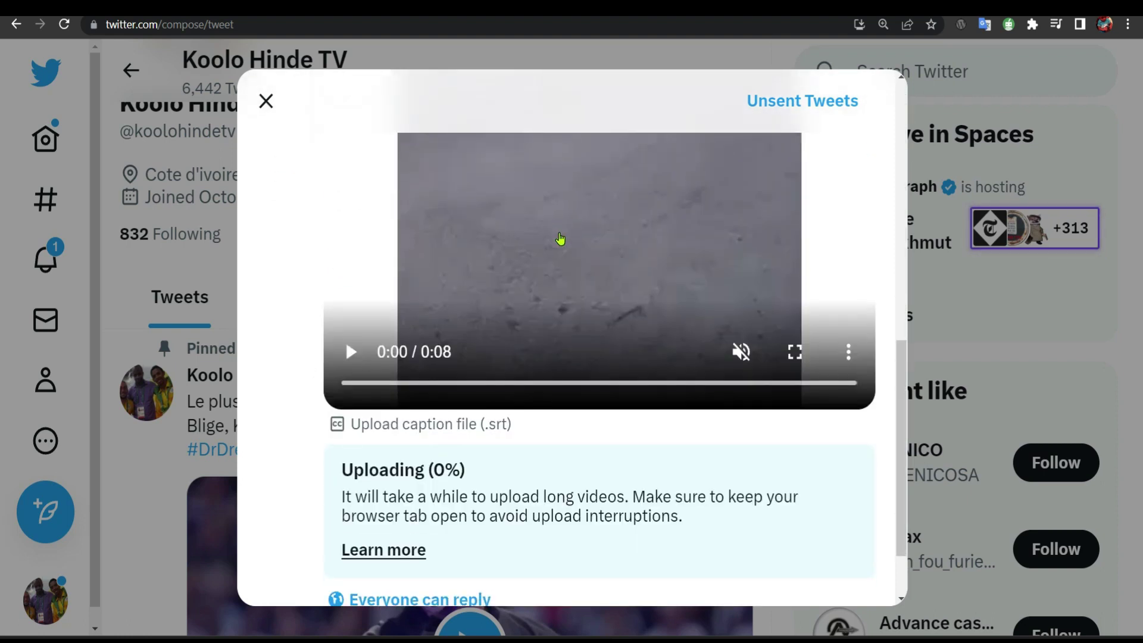